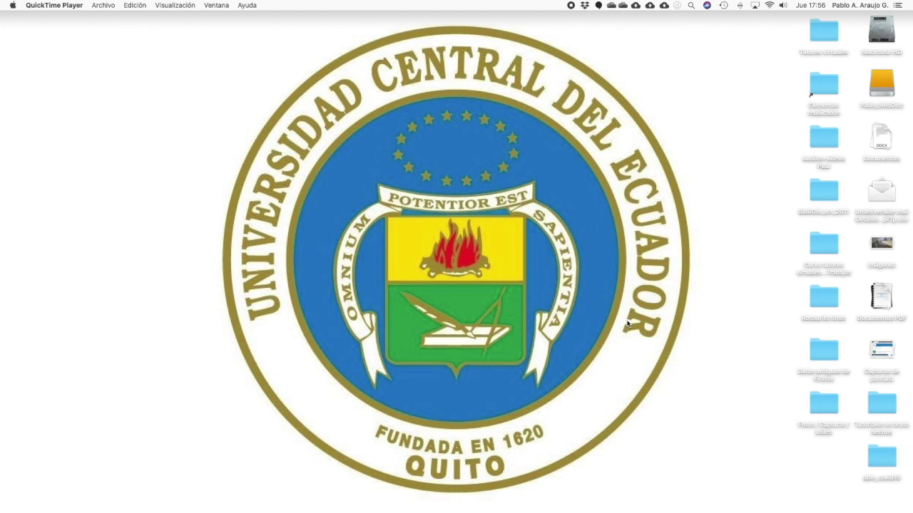
Step: Switch to the browser window with uvirtual.uce.edu.ec and log in with the saved username and account password
{"action": "mouse_move", "coordinate": [836, 499]}
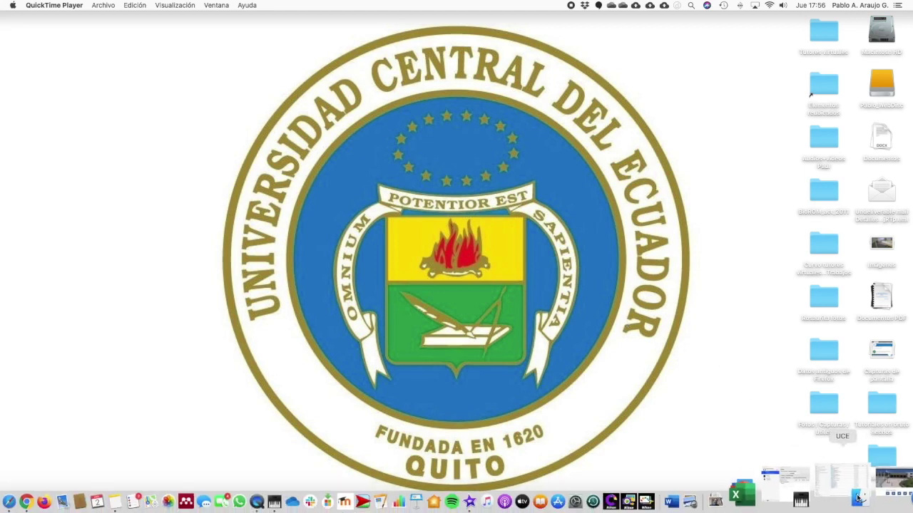
{"action": "left_click", "coordinate": [852, 488]}
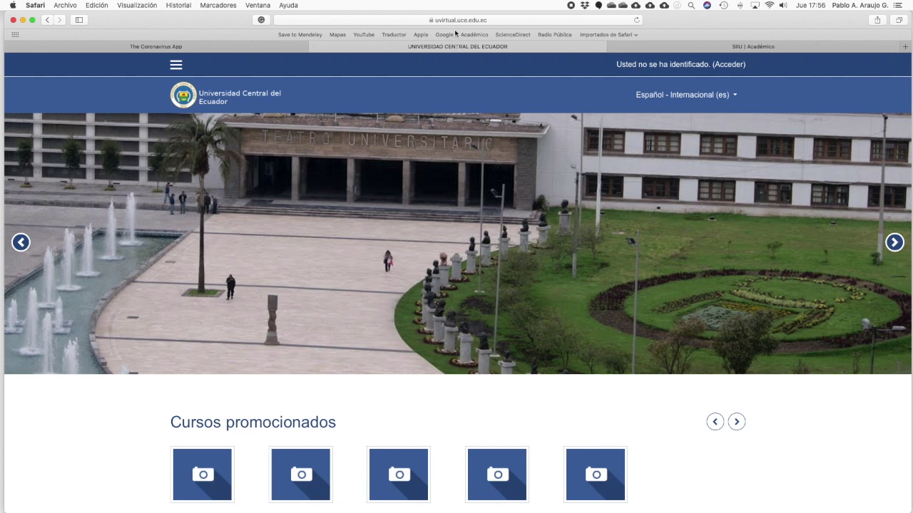
{"action": "left_click", "coordinate": [727, 65]}
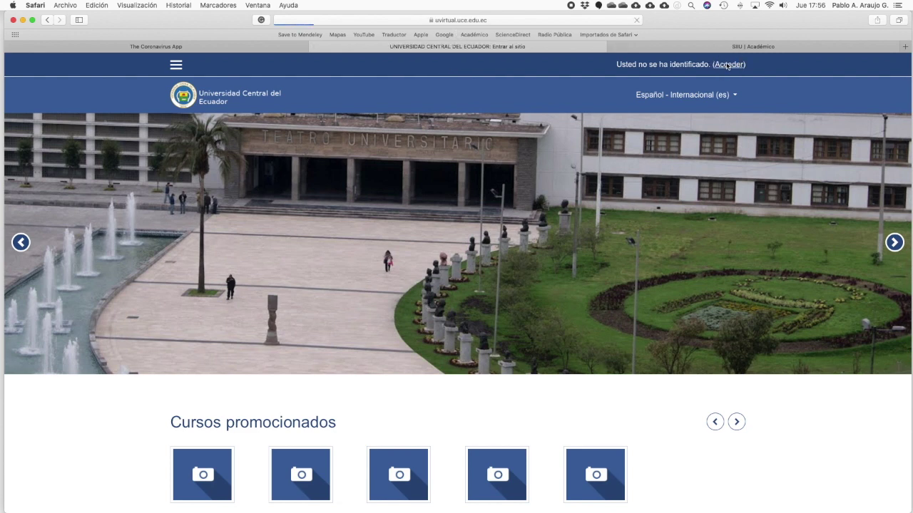
{"action": "left_click", "coordinate": [341, 202]}
{"action": "left_click", "coordinate": [341, 225]}
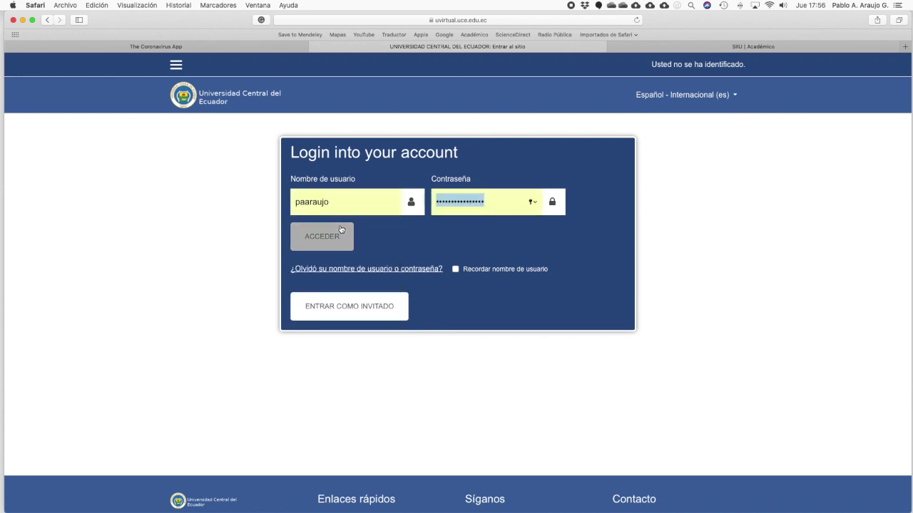
{"action": "left_click", "coordinate": [337, 236]}
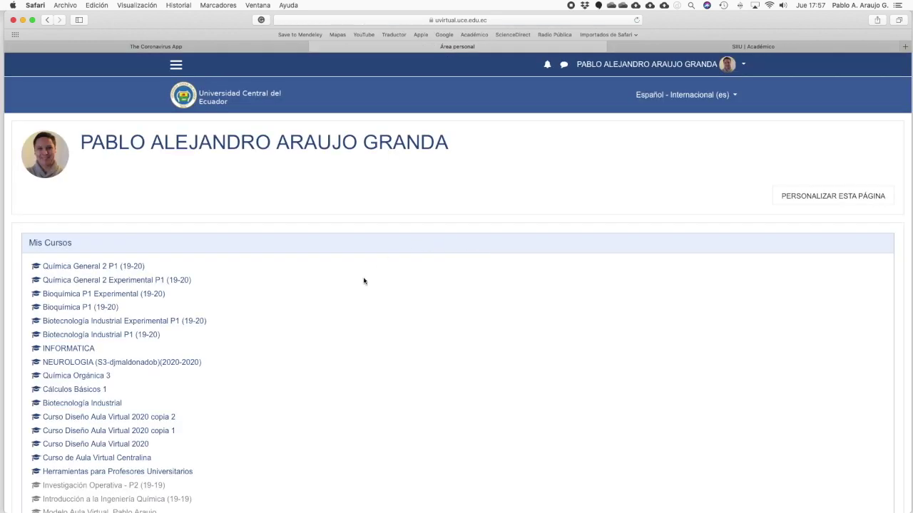
Step: Open the Auto-matriculación (Estudiante) enrolment settings of the course Curso de Aula Virtual Centralina
{"action": "scroll", "coordinate": [248, 388], "scroll_direction": "down", "scroll_amount": 2}
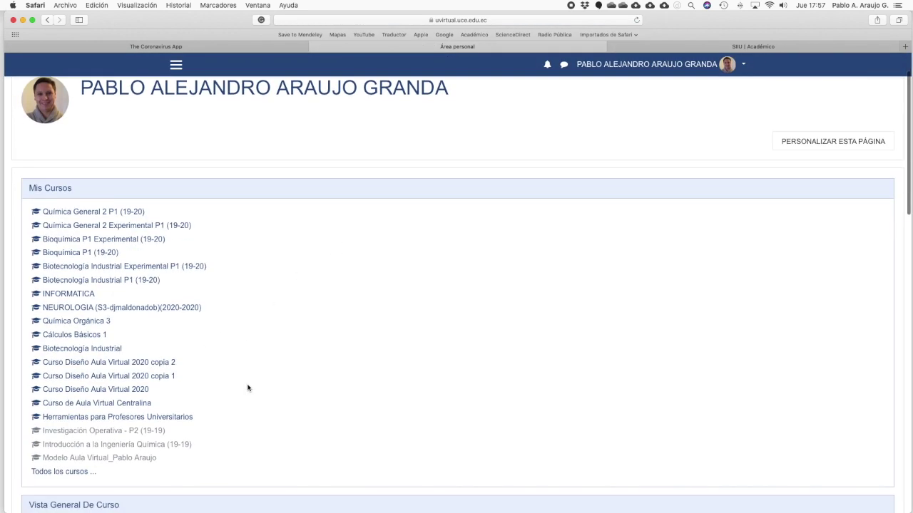
{"action": "left_click", "coordinate": [118, 402]}
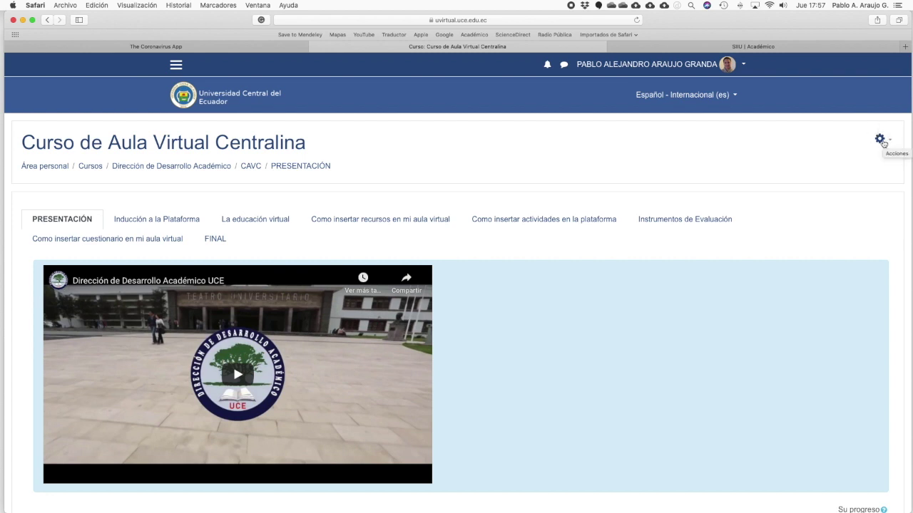
{"action": "left_click", "coordinate": [881, 141]}
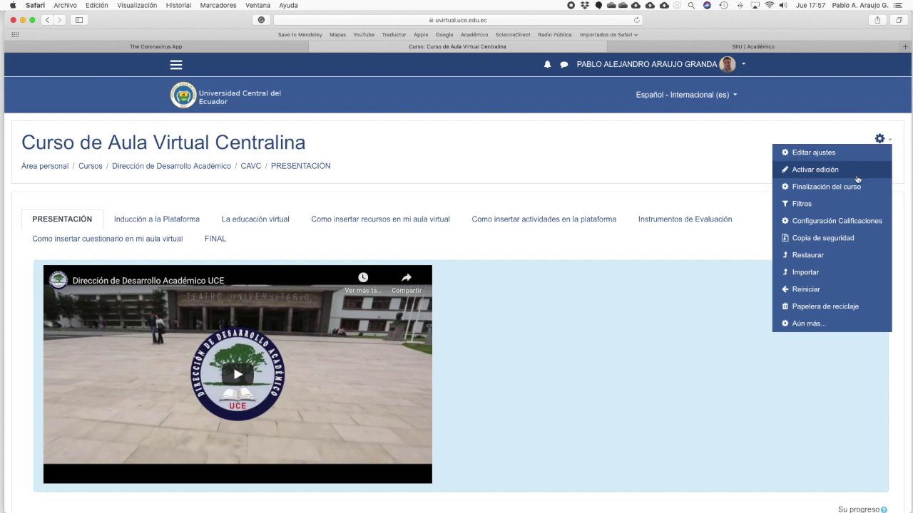
{"action": "left_click", "coordinate": [837, 325]}
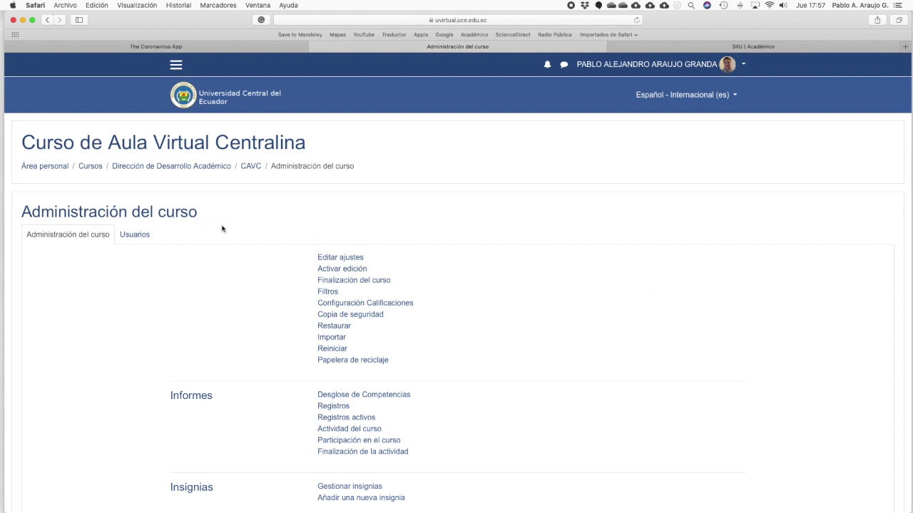
{"action": "scroll", "coordinate": [214, 228], "scroll_direction": "down", "scroll_amount": 1}
{"action": "left_click", "coordinate": [137, 225]}
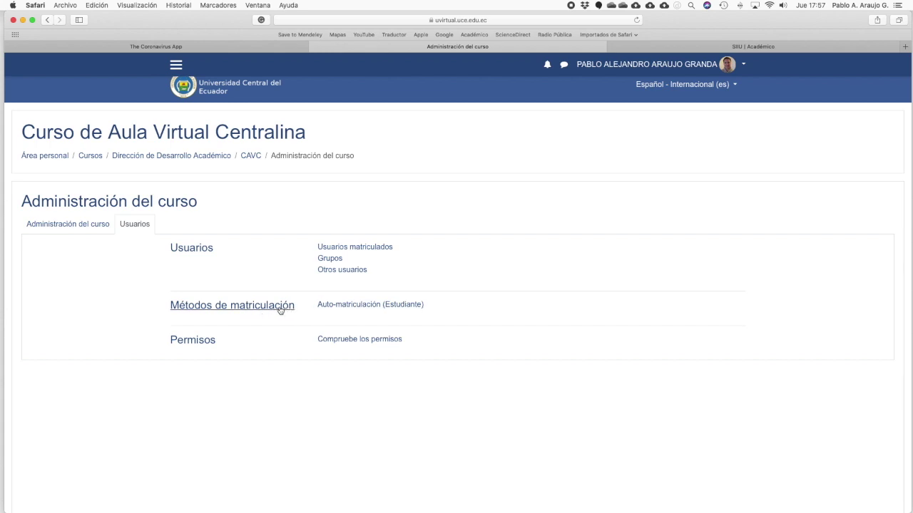
{"action": "left_click", "coordinate": [363, 306]}
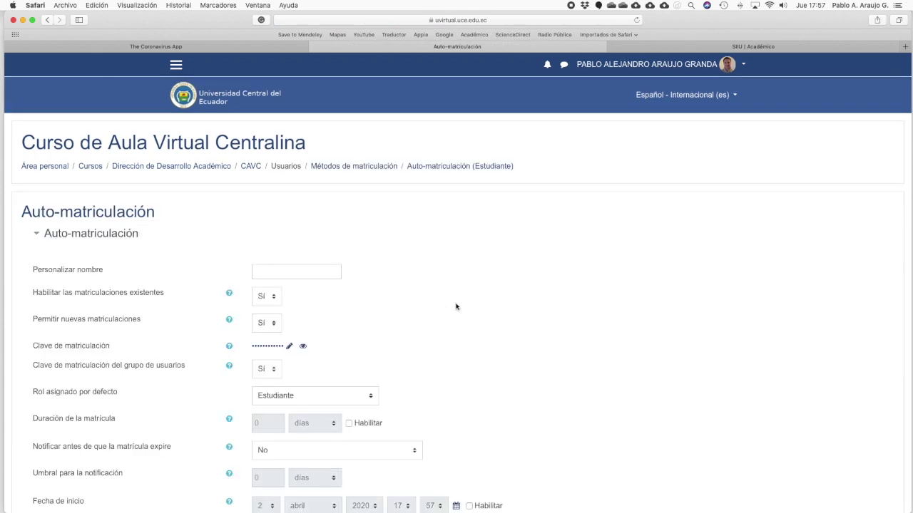
Step: Enable an enrolment duration of 22 semanas and set the pre-expiry notification to "Persona que matricula y usuario matriculado"
{"action": "scroll", "coordinate": [510, 306], "scroll_direction": "down", "scroll_amount": 5}
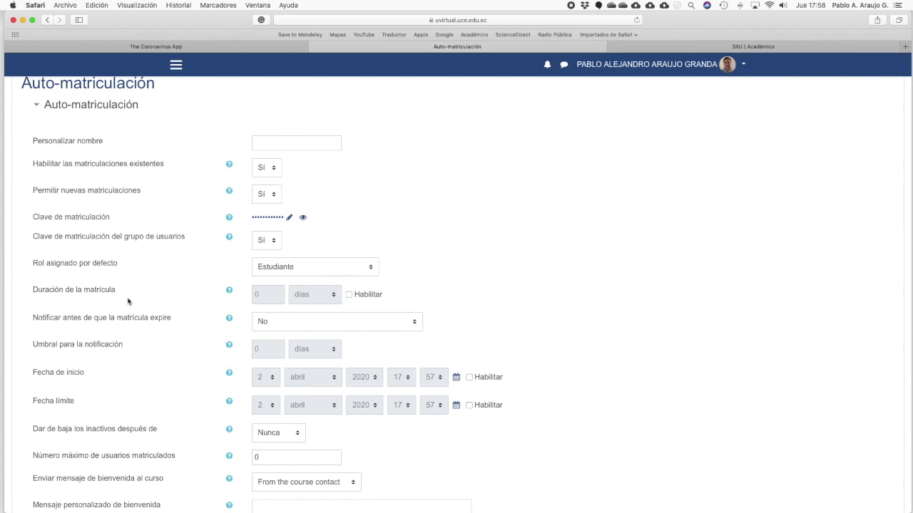
{"action": "left_click", "coordinate": [348, 294]}
{"action": "left_click", "coordinate": [332, 296]}
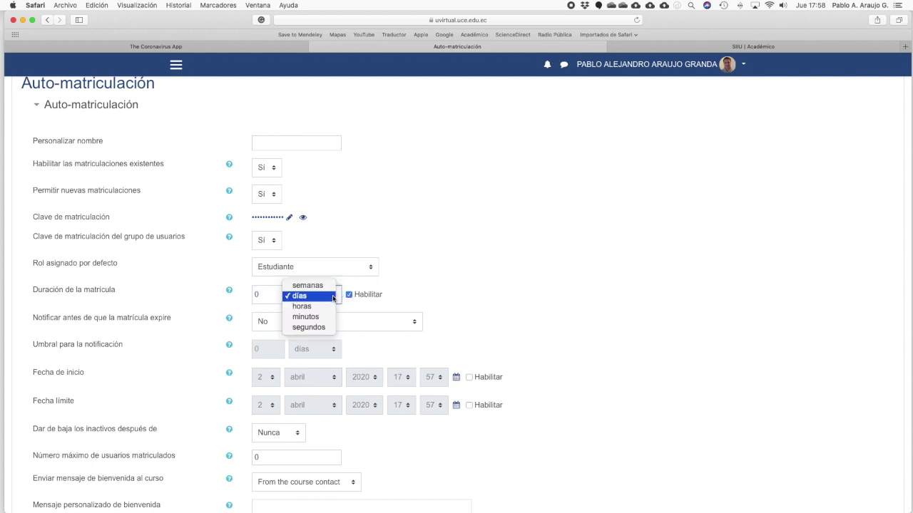
{"action": "left_click", "coordinate": [324, 286]}
{"action": "left_click_drag", "start_coordinate": [281, 295], "coordinate": [249, 291]}
{"action": "type", "text": "22"}
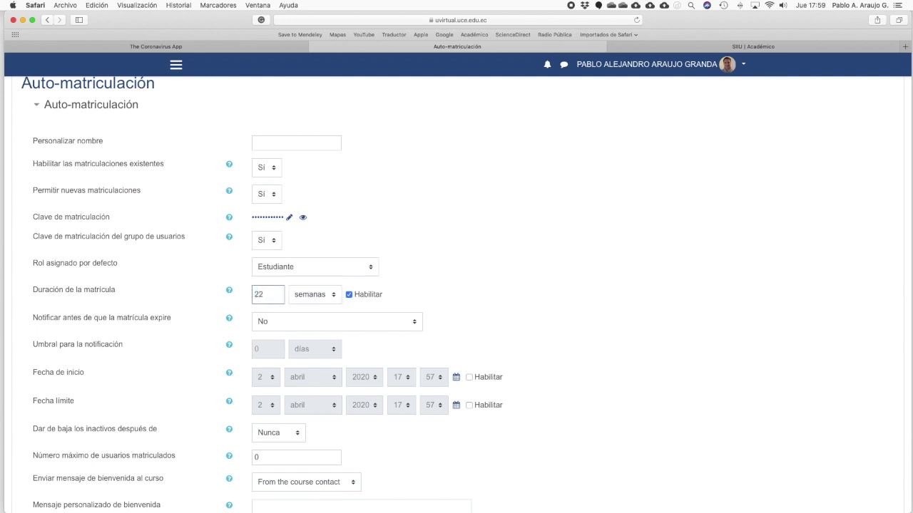
{"action": "left_click", "coordinate": [456, 286]}
{"action": "left_click", "coordinate": [416, 325]}
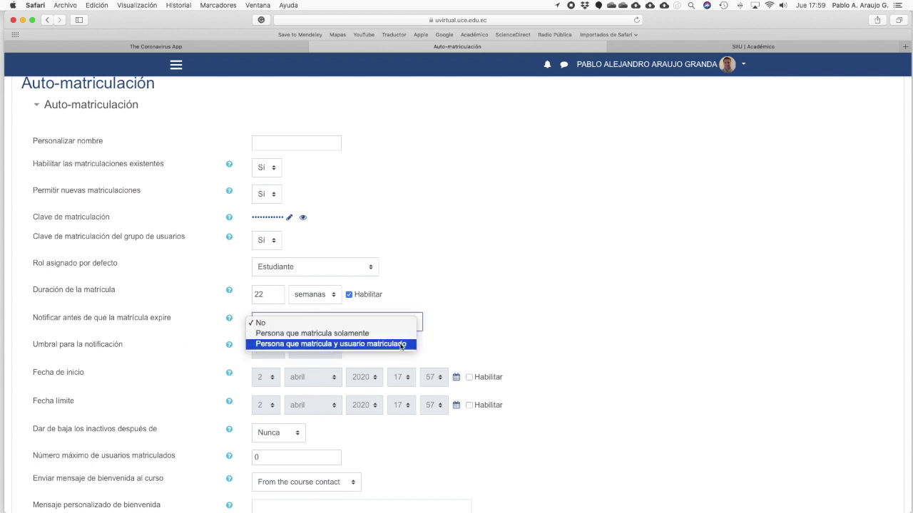
{"action": "left_click", "coordinate": [402, 344]}
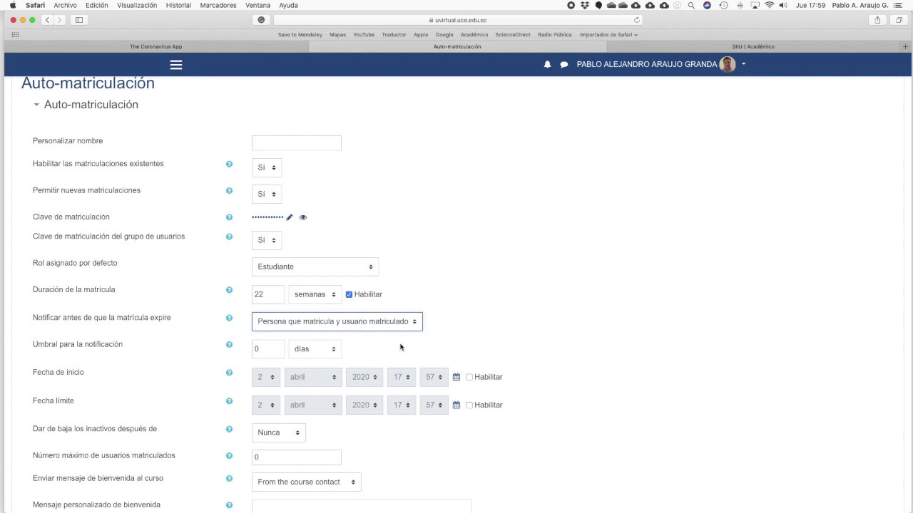
Step: Enable the enrolment start date (Fecha de inicio) and set it to 4 mayo 2020
{"action": "scroll", "coordinate": [400, 348], "scroll_direction": "down", "scroll_amount": 3}
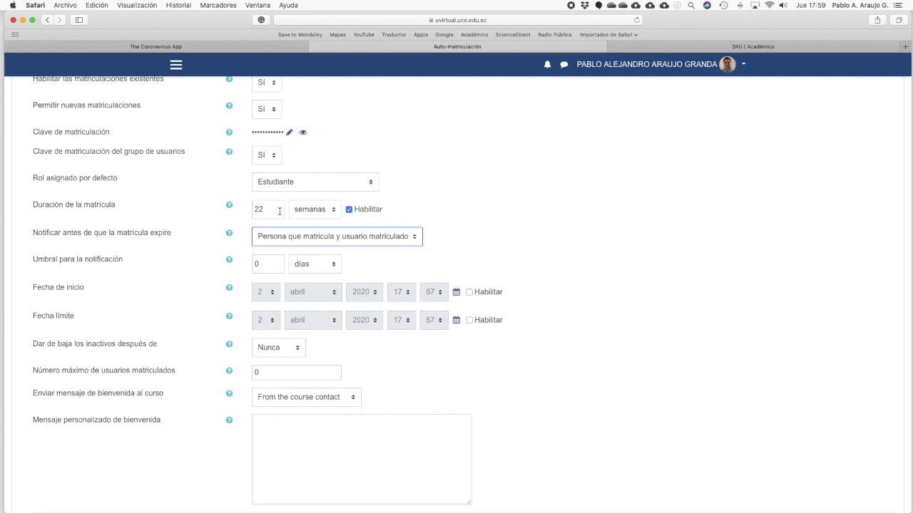
{"action": "left_click", "coordinate": [469, 293]}
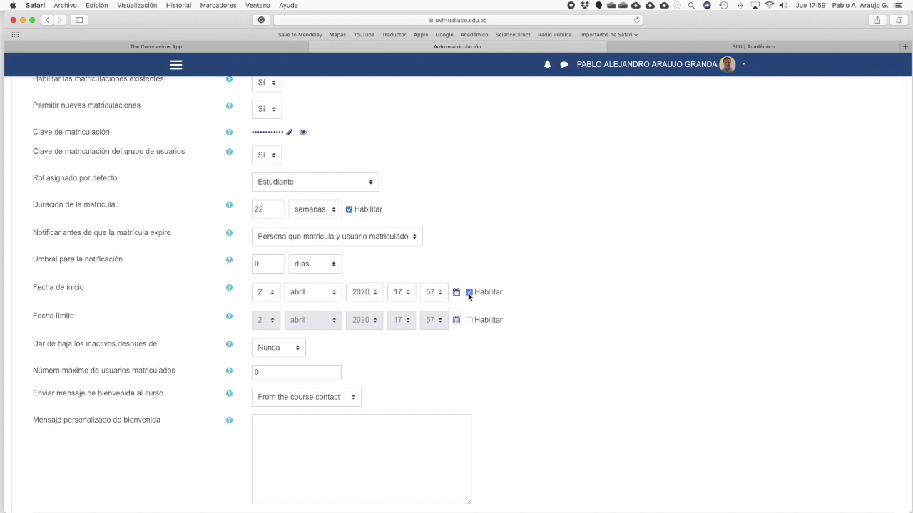
{"action": "left_click", "coordinate": [271, 292]}
{"action": "left_click", "coordinate": [265, 315]}
{"action": "left_click", "coordinate": [338, 296]}
{"action": "left_click", "coordinate": [320, 304]}
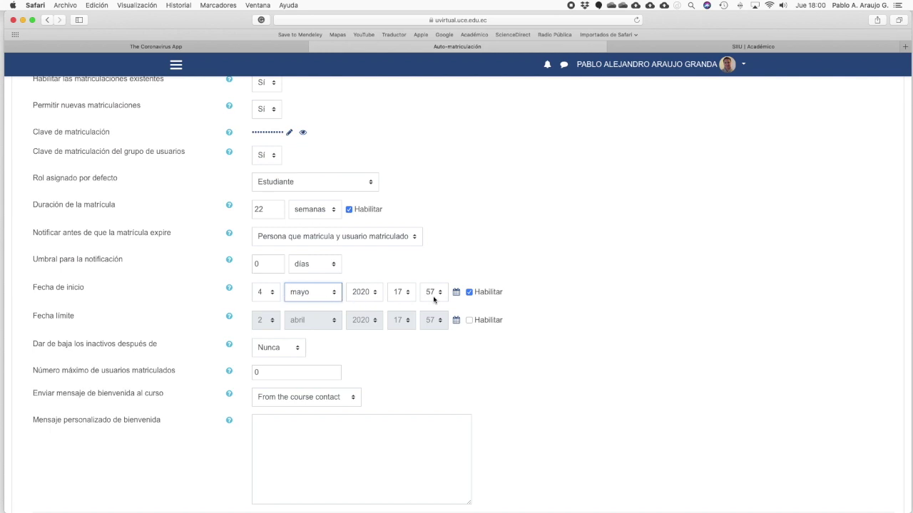
Step: Set inactive users to be unenrolled after 90 días
{"action": "scroll", "coordinate": [418, 321], "scroll_direction": "down", "scroll_amount": 3}
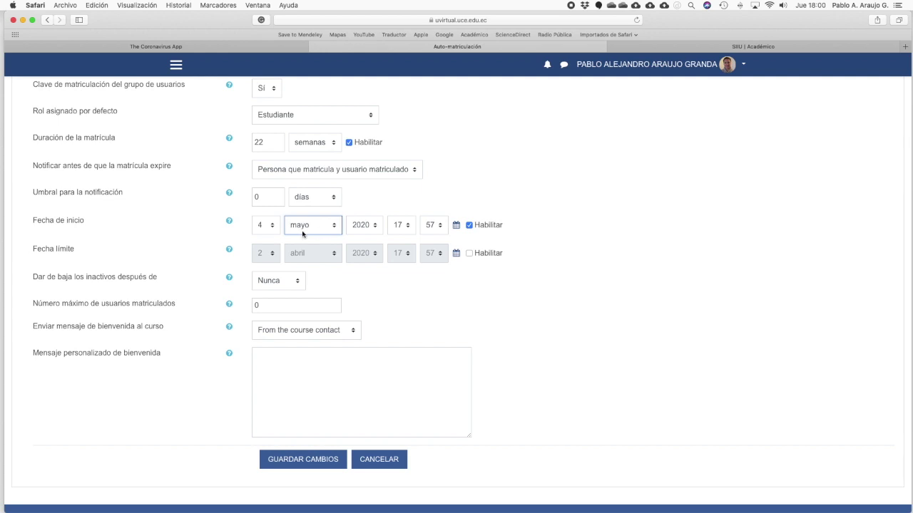
{"action": "left_click", "coordinate": [297, 283]}
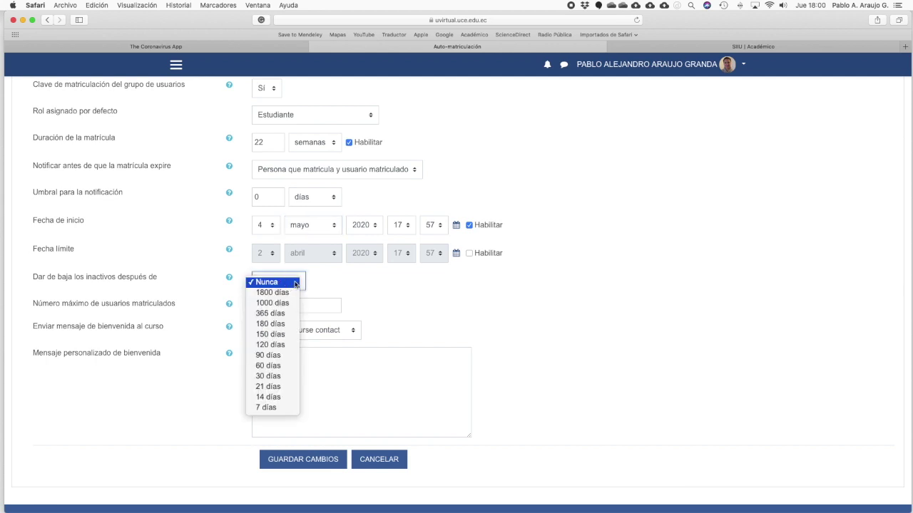
{"action": "left_click", "coordinate": [283, 356]}
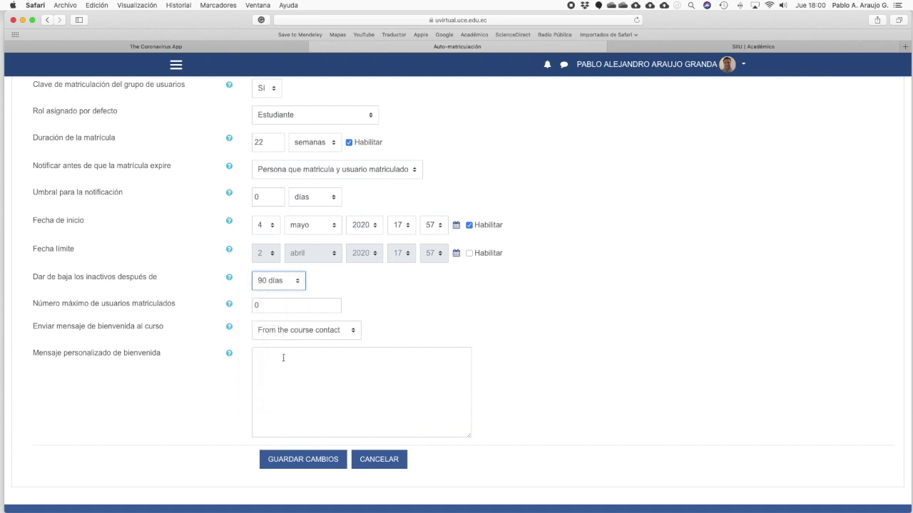
Step: Enter the custom welcome message "Bienvenidos estudianates al curso virtual" and try to save the enrolment settings
{"action": "left_click", "coordinate": [285, 358]}
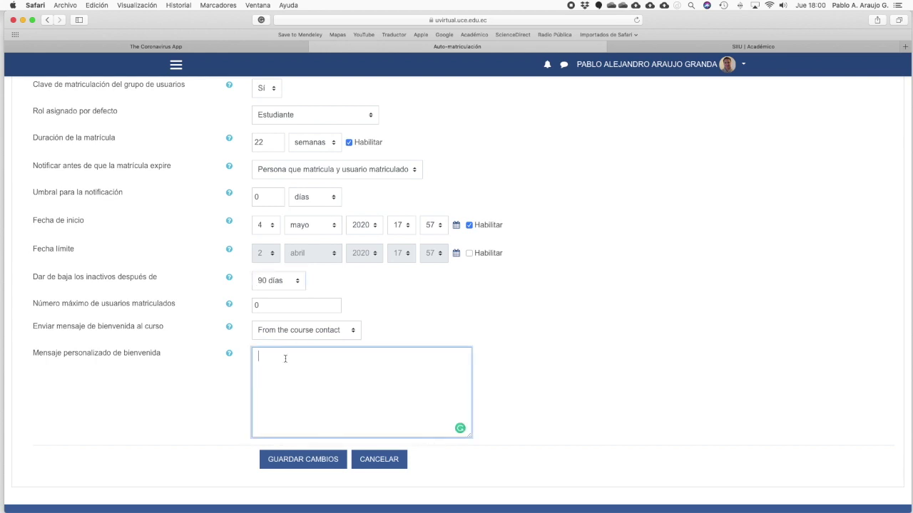
{"action": "type", "text": "Bienvenidos estudianates al curso virtual"}
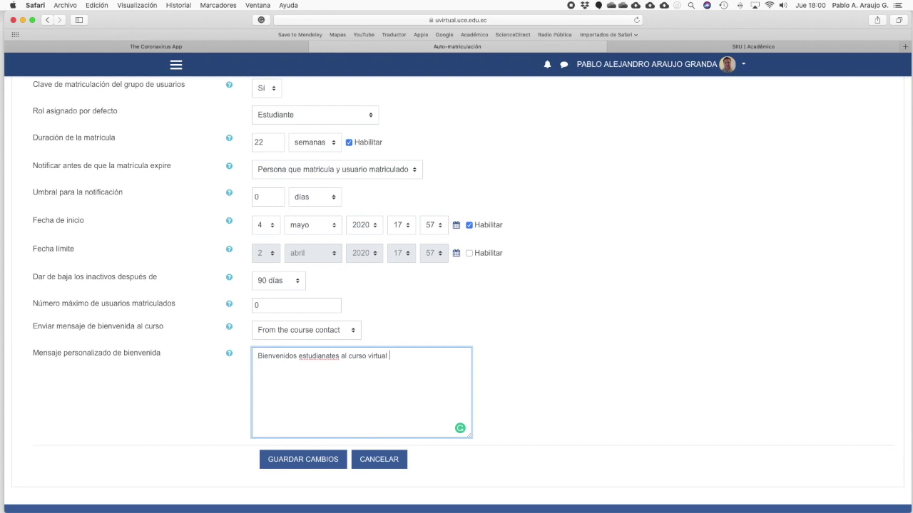
{"action": "left_click", "coordinate": [306, 460]}
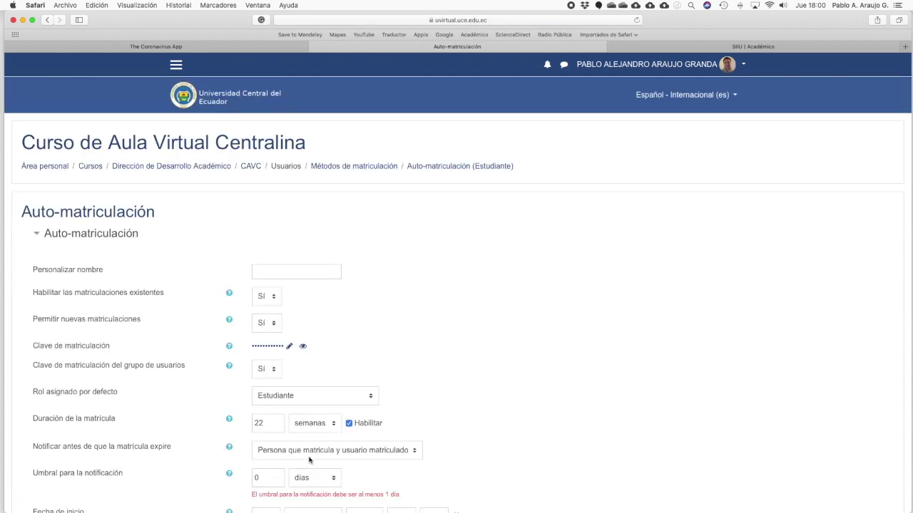
Step: Set the notification threshold (Umbral para la notificación) to 1 semanas and save the changes
{"action": "scroll", "coordinate": [309, 460], "scroll_direction": "down", "scroll_amount": 3}
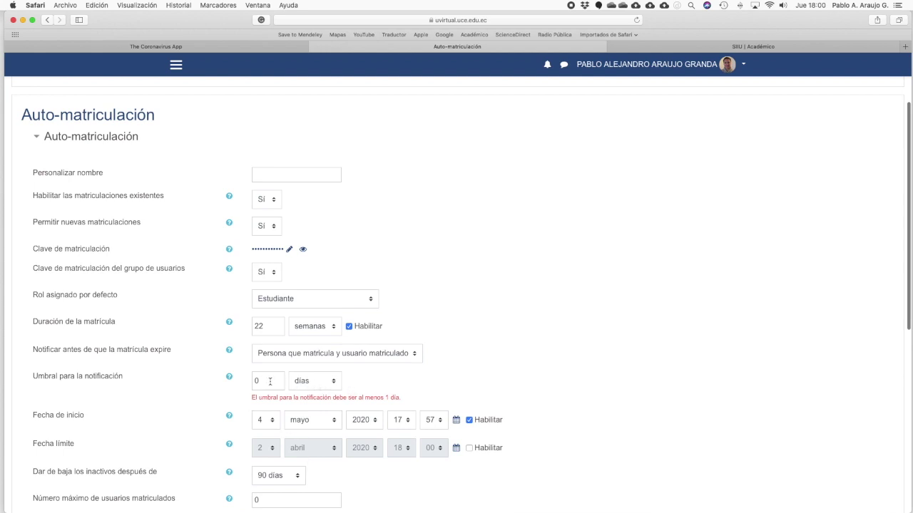
{"action": "left_click", "coordinate": [332, 385]}
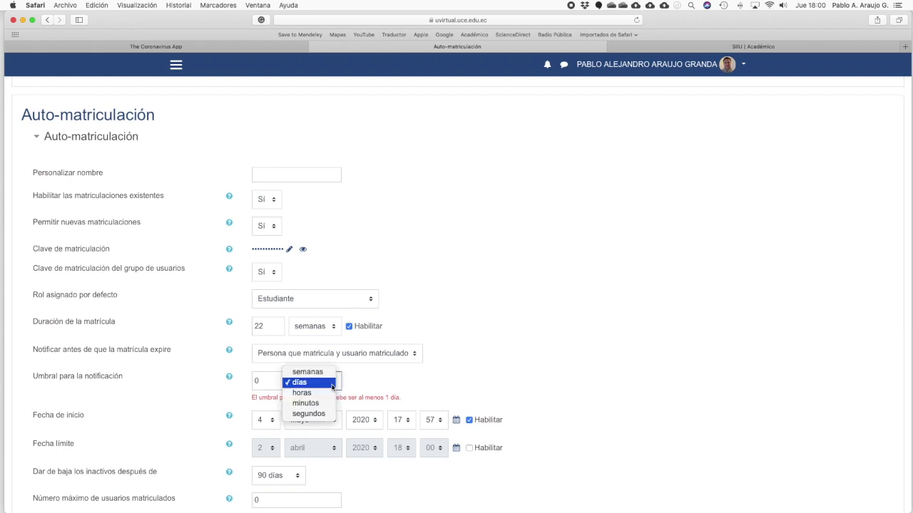
{"action": "left_click", "coordinate": [307, 372]}
{"action": "left_click", "coordinate": [282, 380]}
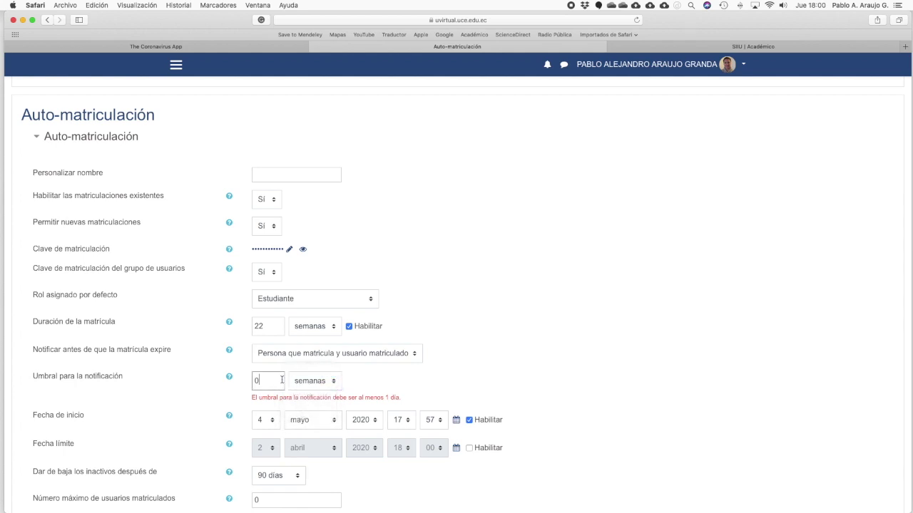
{"action": "key", "text": "BackSpace"}
{"action": "type", "text": "1"}
{"action": "scroll", "coordinate": [527, 371], "scroll_direction": "down", "scroll_amount": 5}
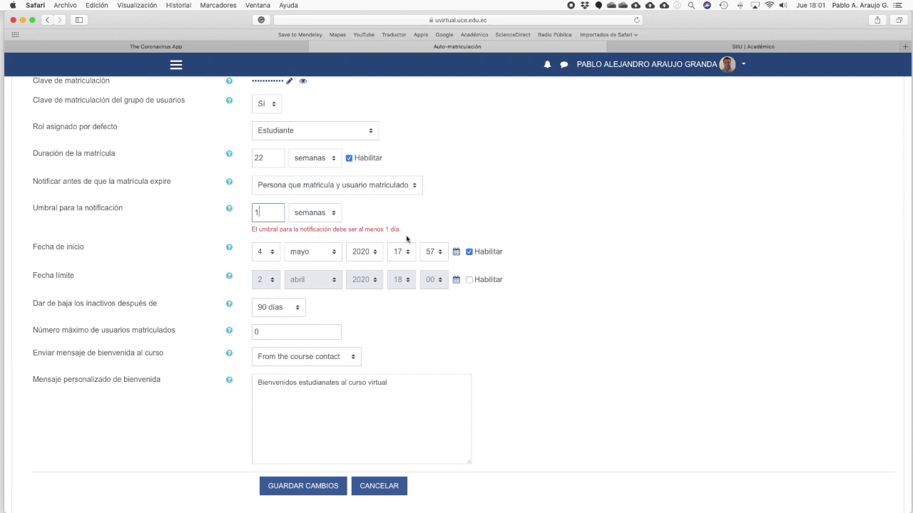
{"action": "left_click", "coordinate": [303, 486]}
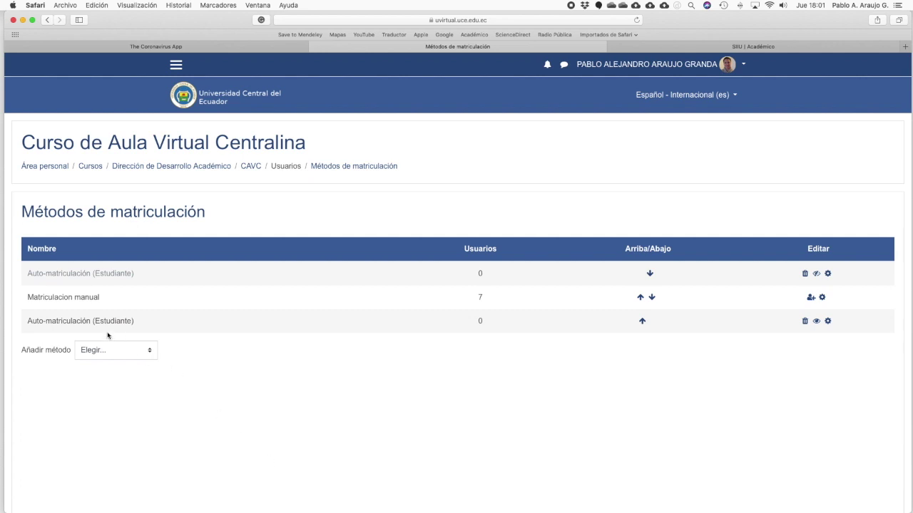
Step: Delete the disabled Auto-matriculación (Estudiante) method, first in the enrolment methods list, and confirm its removal
{"action": "left_click", "coordinate": [804, 273]}
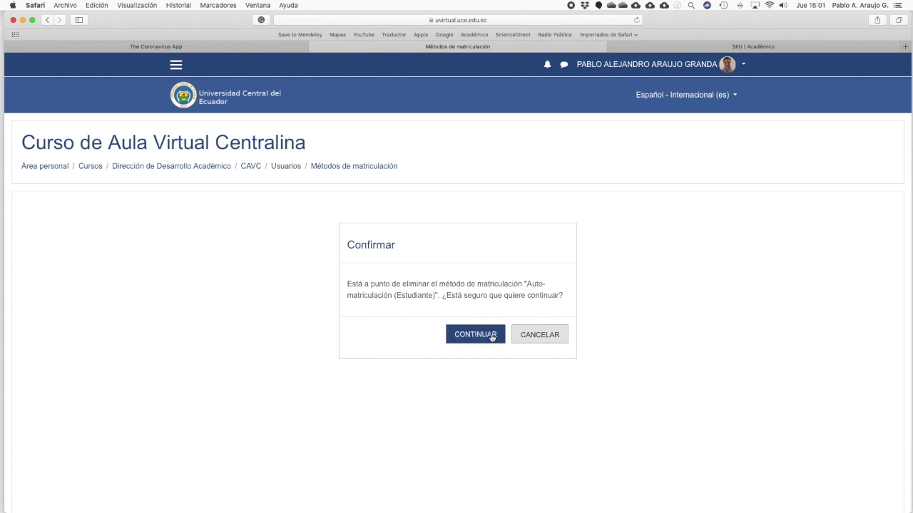
{"action": "left_click", "coordinate": [492, 336]}
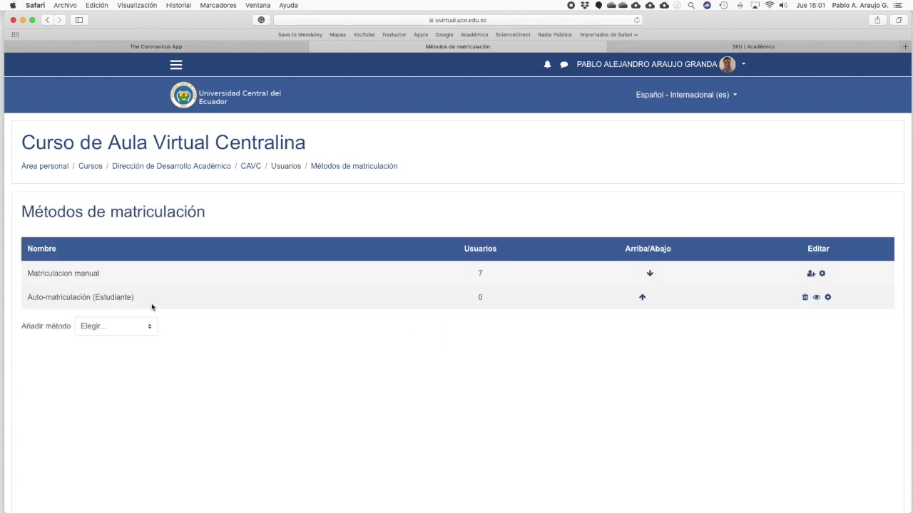